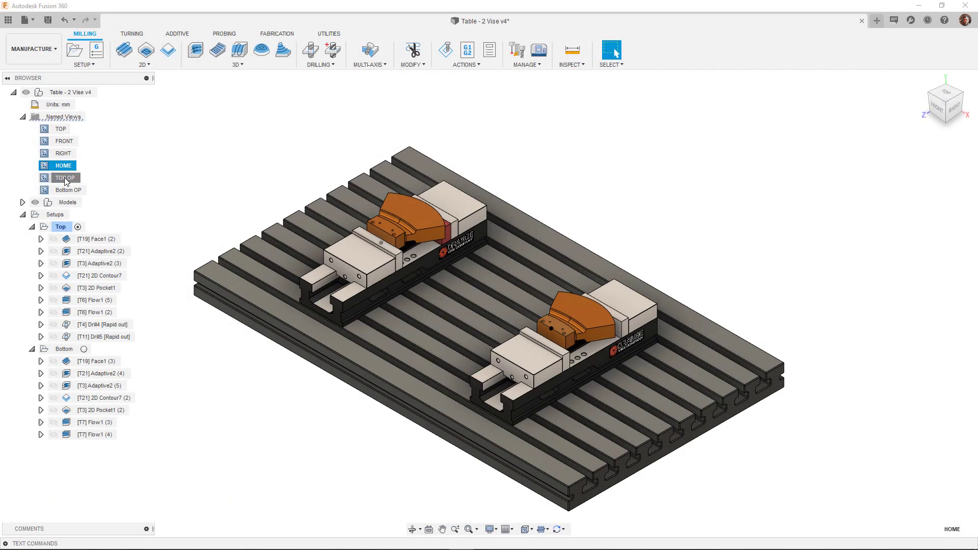
# Simulate the Top setup's toolpaths from the TOP OP view at increased speed, then close the simulation.
pyautogui.click(64, 177)
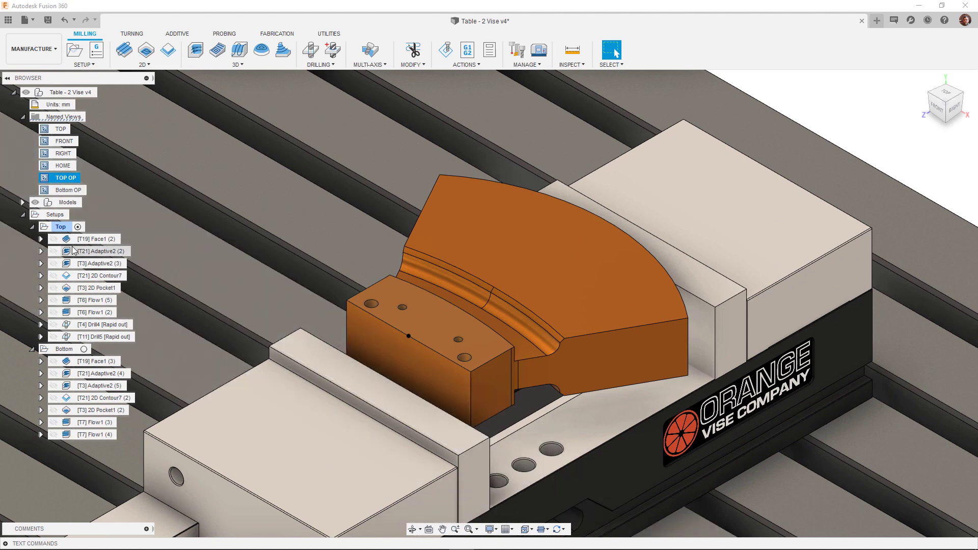
pyautogui.rightClick(62, 228)
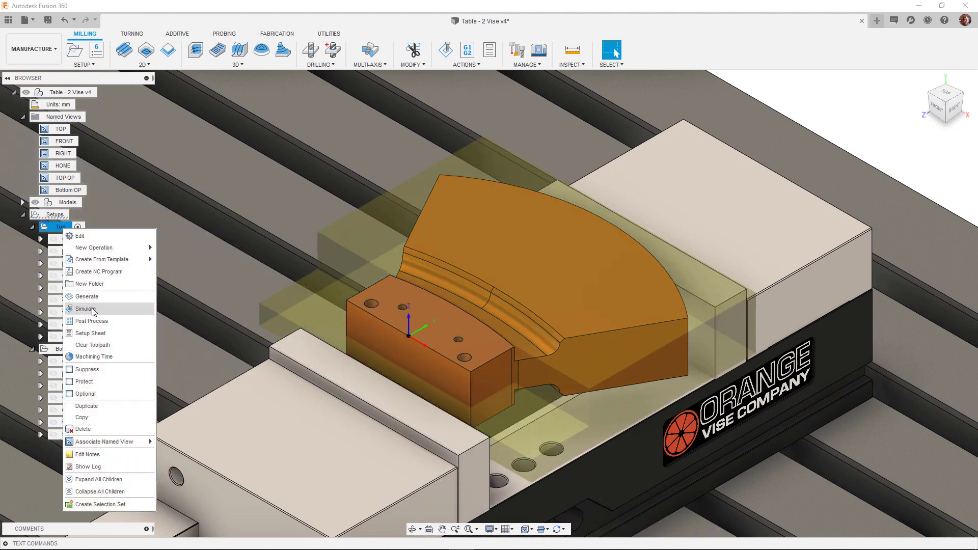
pyautogui.click(85, 308)
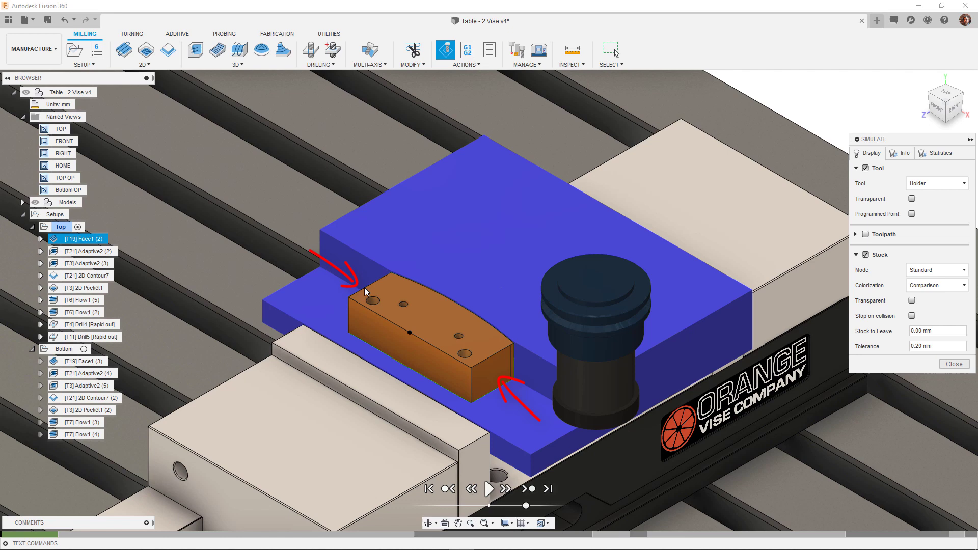
pyautogui.click(410, 333)
pyautogui.click(489, 489)
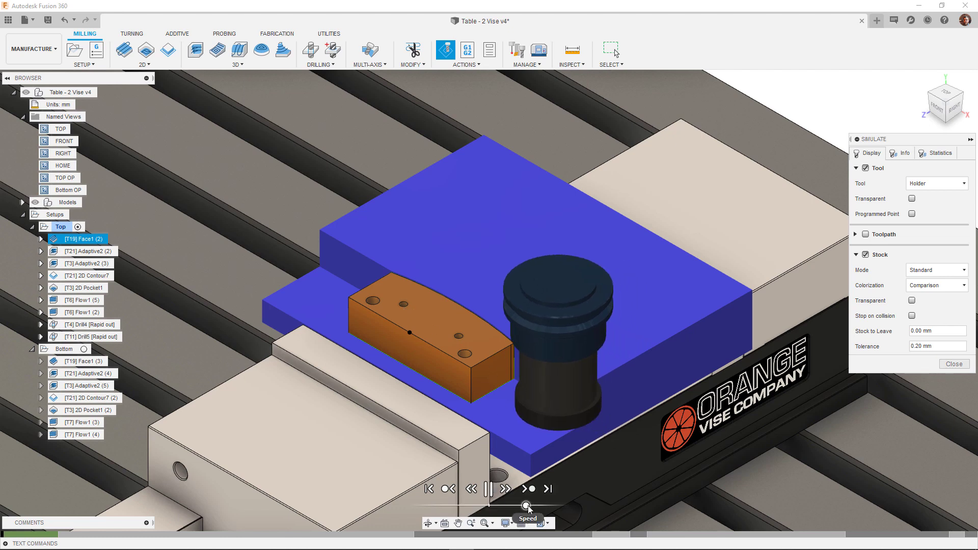
pyautogui.moveTo(526, 505); pyautogui.dragTo(538, 507)
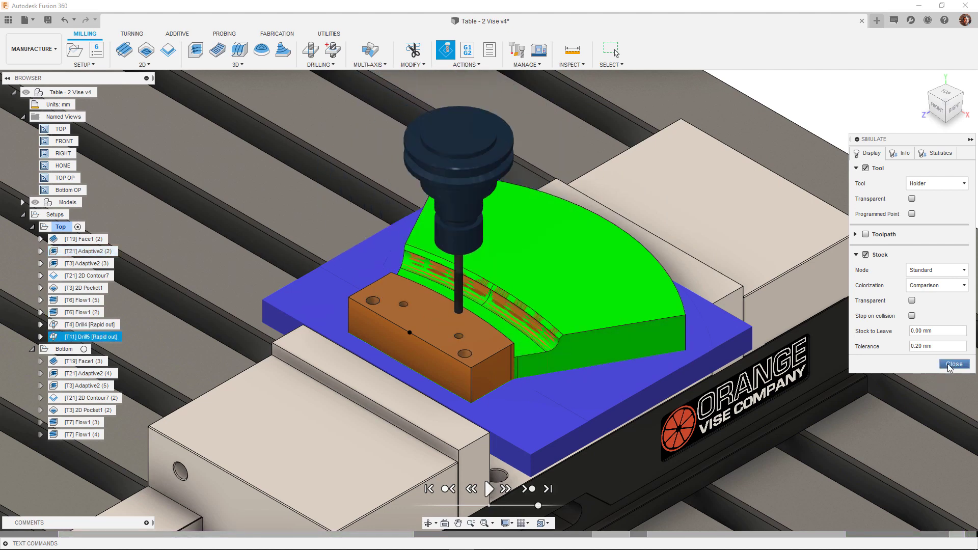
pyautogui.click(949, 364)
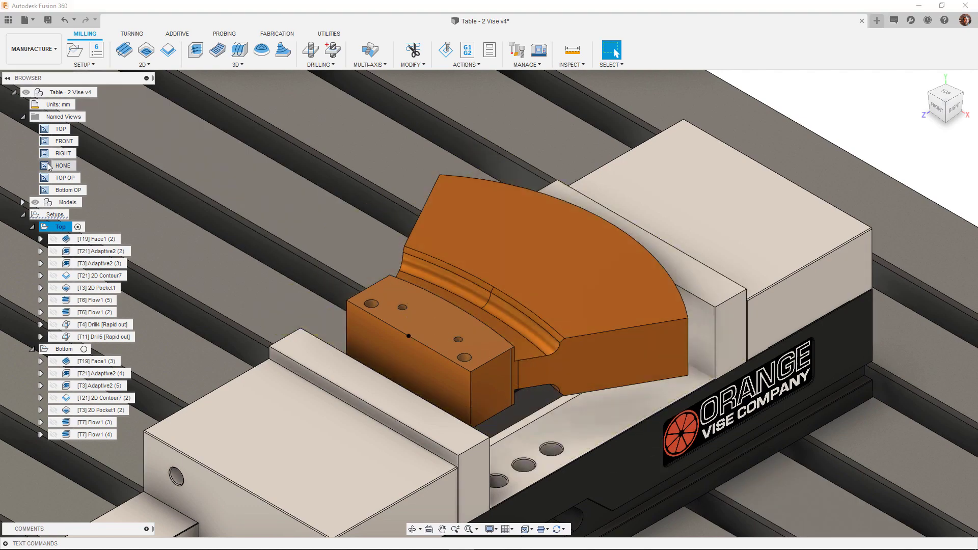
# Activate the Bottom setup in the Bottom OP view, briefly showing MeshBody1 before hiding it.
pyautogui.doubleClick(48, 165)
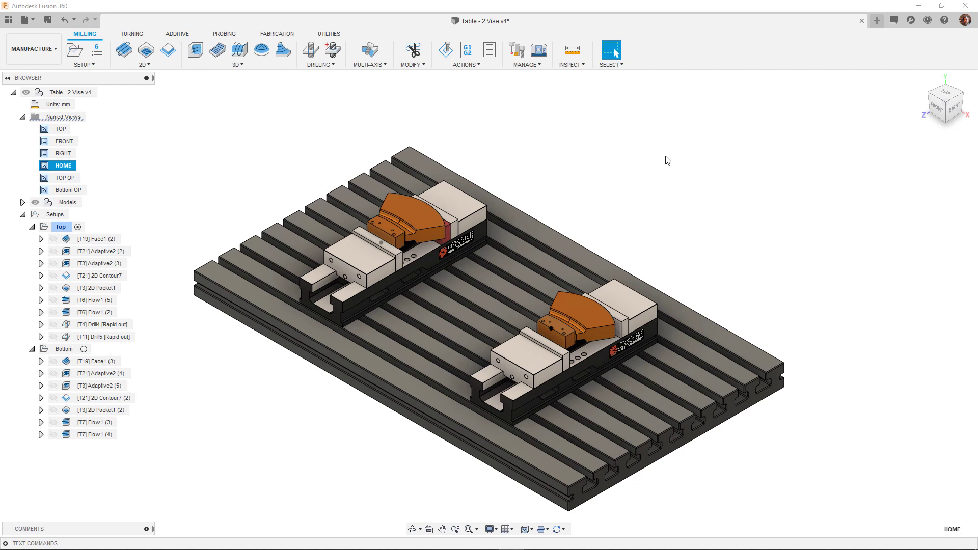
pyautogui.doubleClick(71, 190)
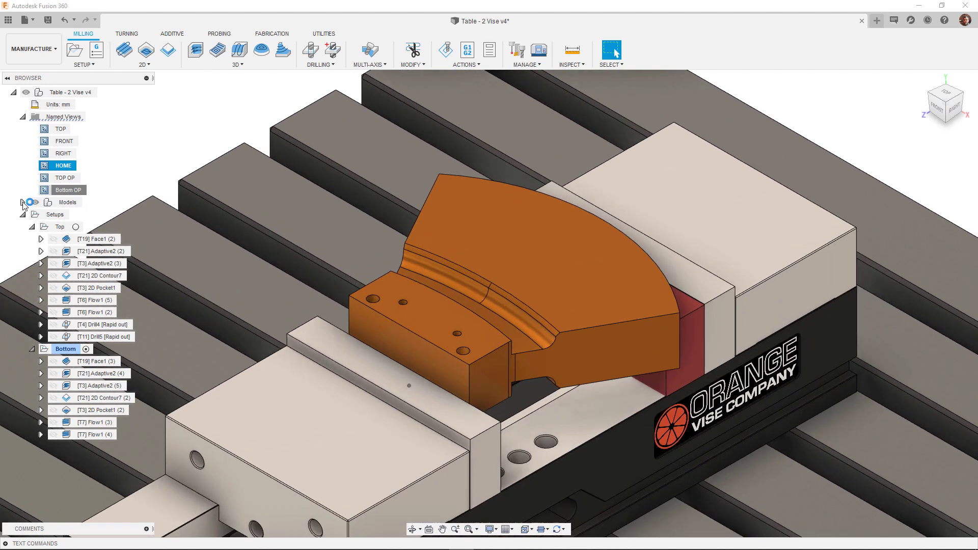
pyautogui.click(22, 203)
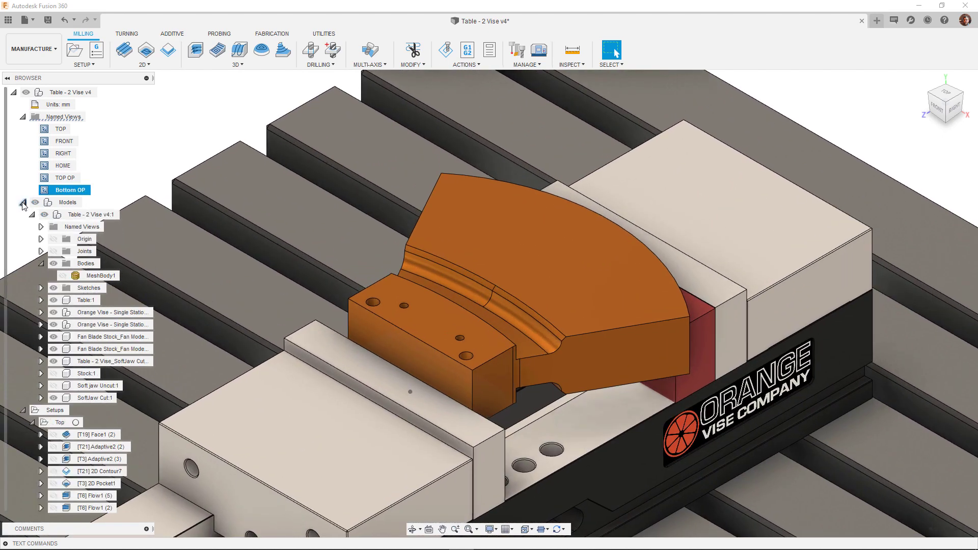
pyautogui.click(63, 275)
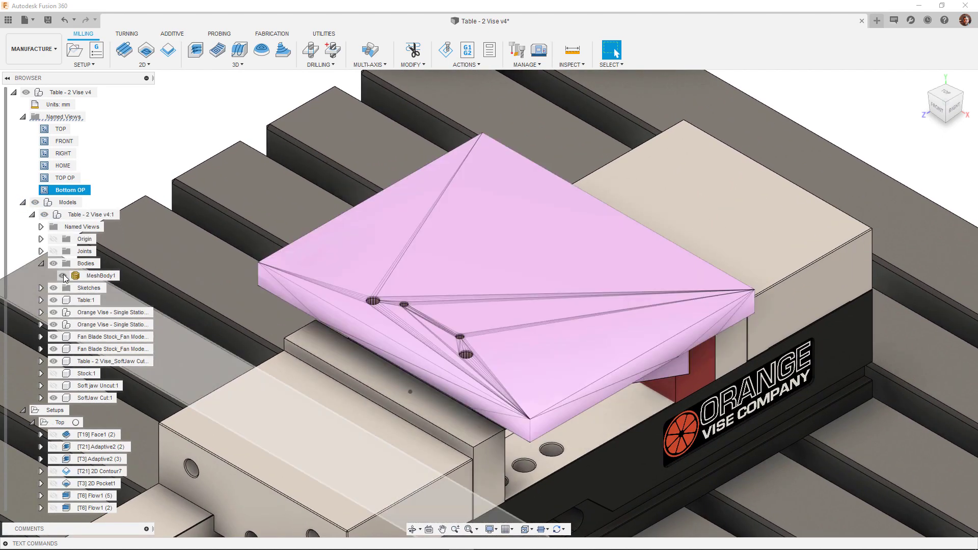
pyautogui.scroll(-3, 86, 408)
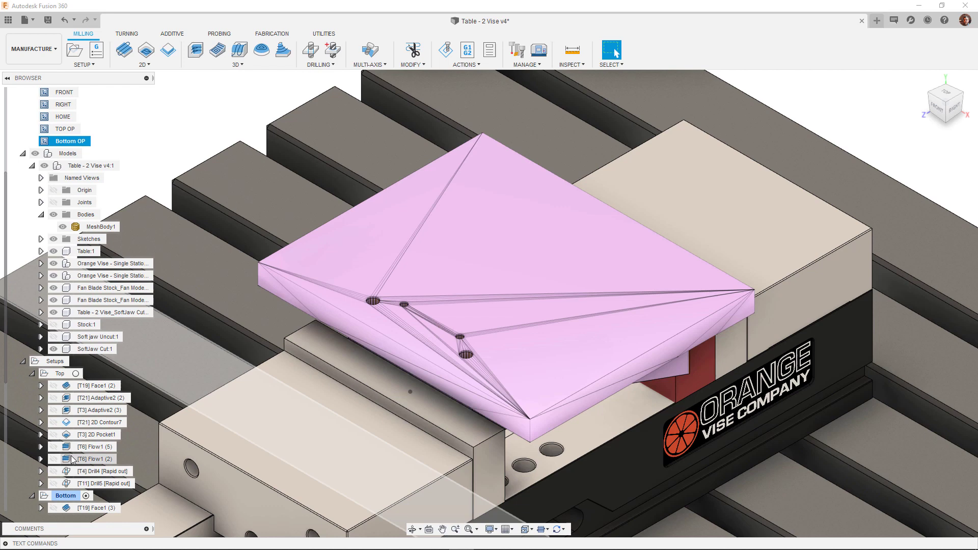
pyautogui.click(65, 435)
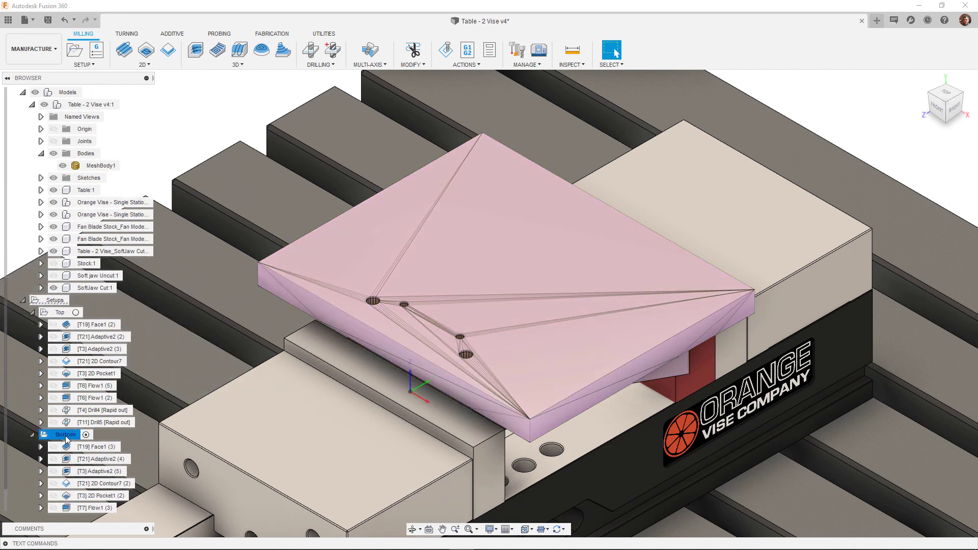
pyautogui.click(62, 165)
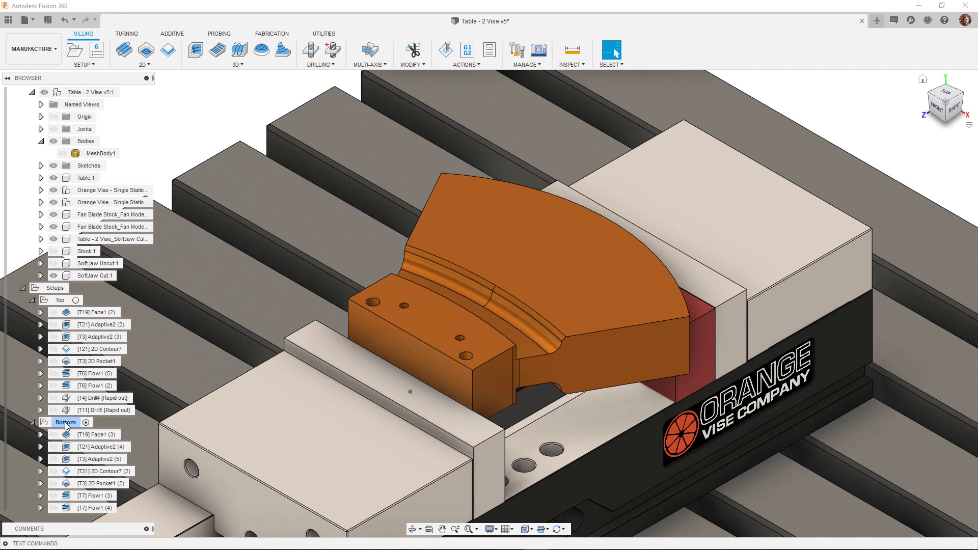
# Measure from the vise-jaw snap point to the dowel hole vertex, giving 55.34 mm.
pyautogui.press('i')
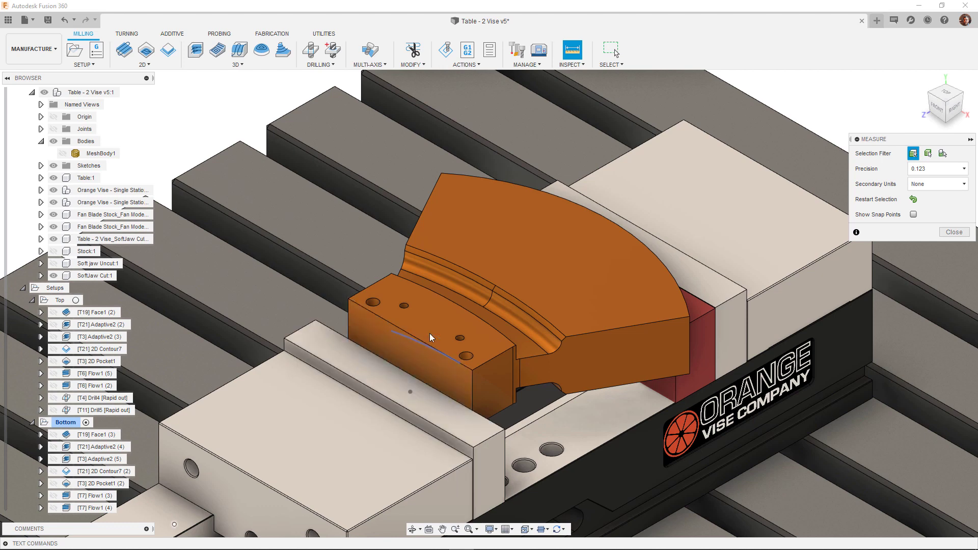
pyautogui.click(913, 214)
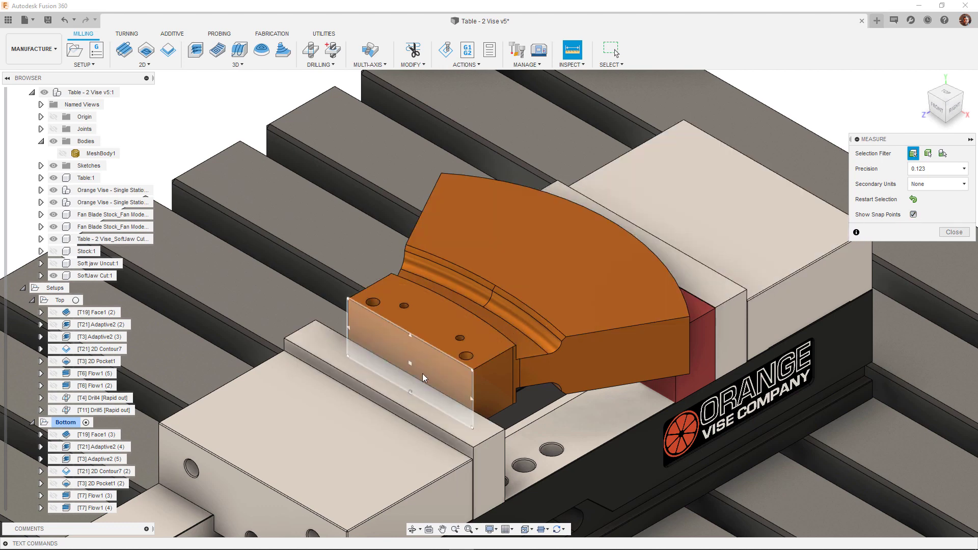
pyautogui.click(411, 392)
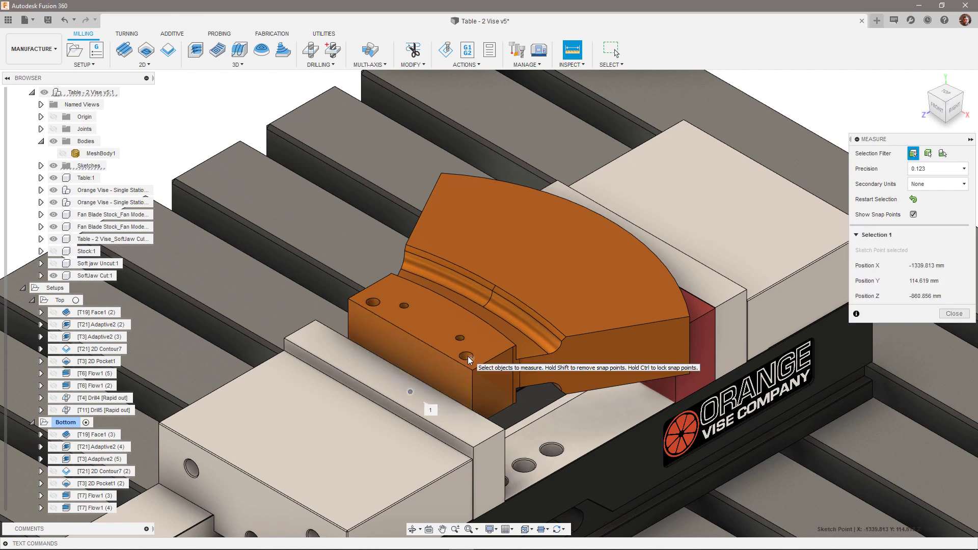
pyautogui.click(466, 359)
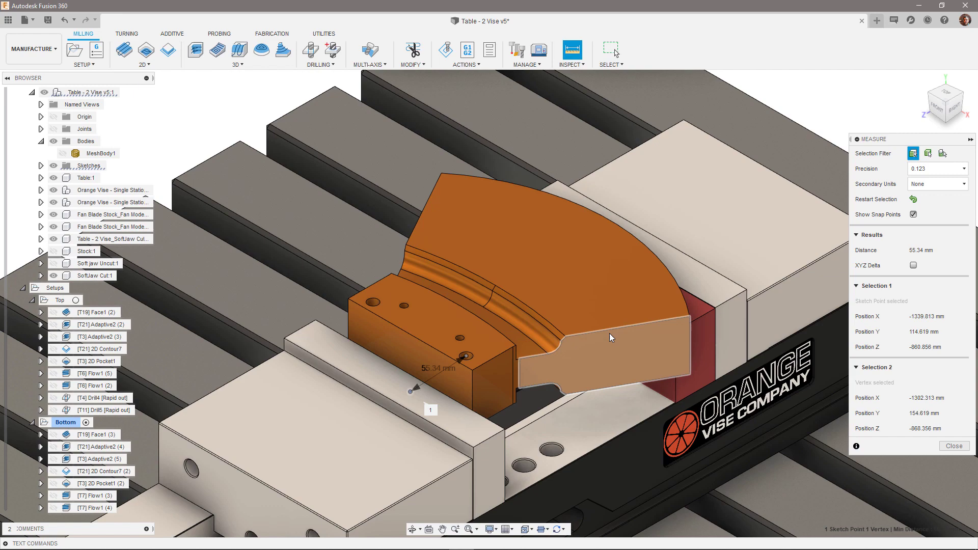
# Show XYZ Delta components and inches as secondary units for the measurement.
pyautogui.click(913, 266)
pyautogui.scroll(2, 594, 334)
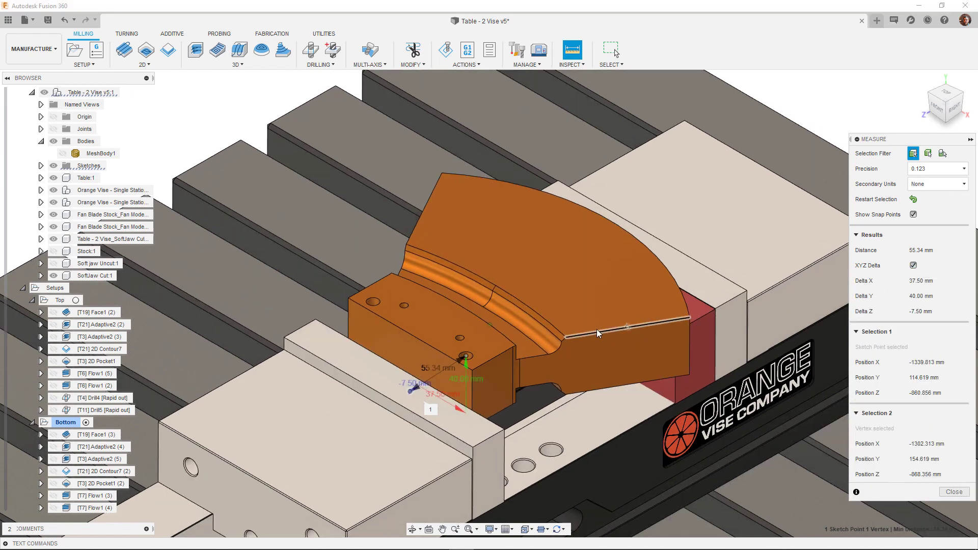
pyautogui.scroll(4, 597, 338)
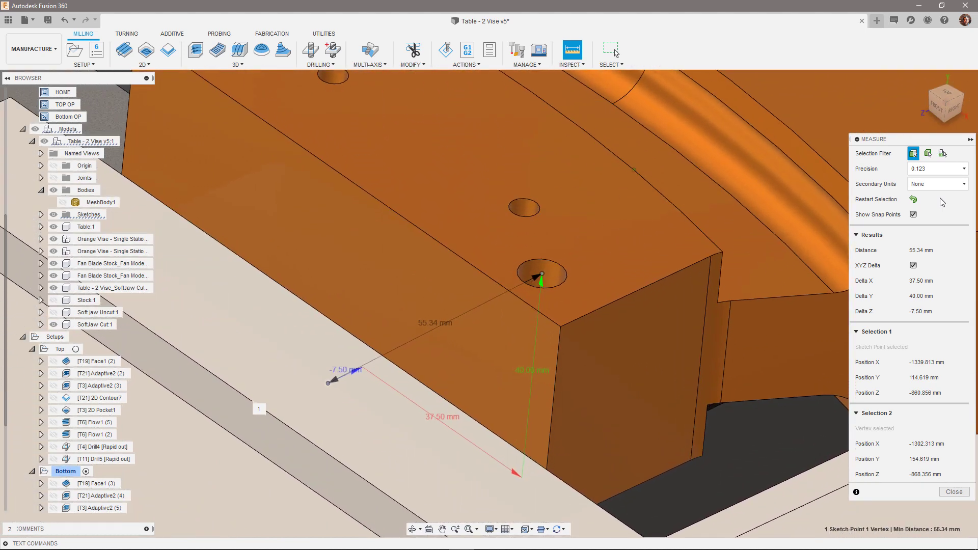
pyautogui.click(942, 186)
pyautogui.click(935, 232)
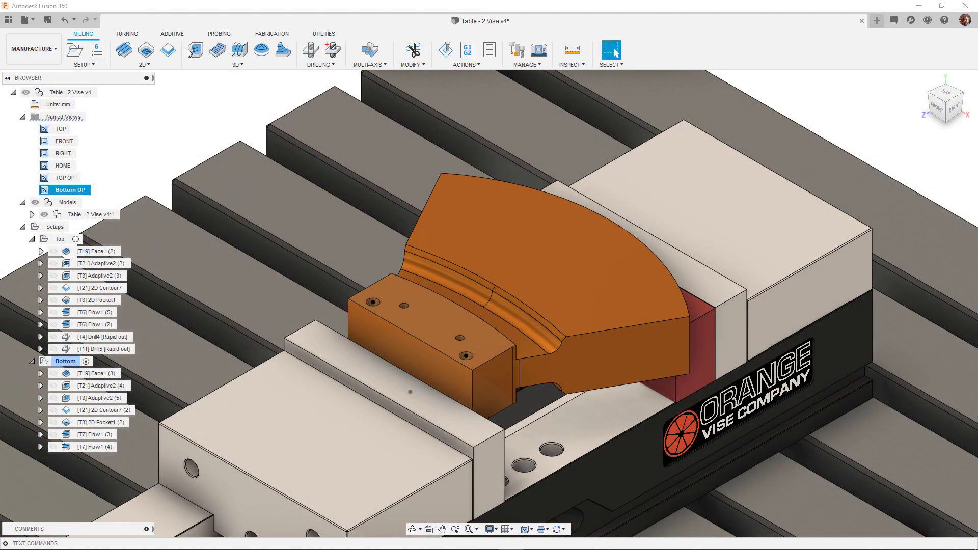
# Create a Probe Geometry operation using the 31 Ø6mm probe from the Haas VF2 Library.
pyautogui.click(219, 34)
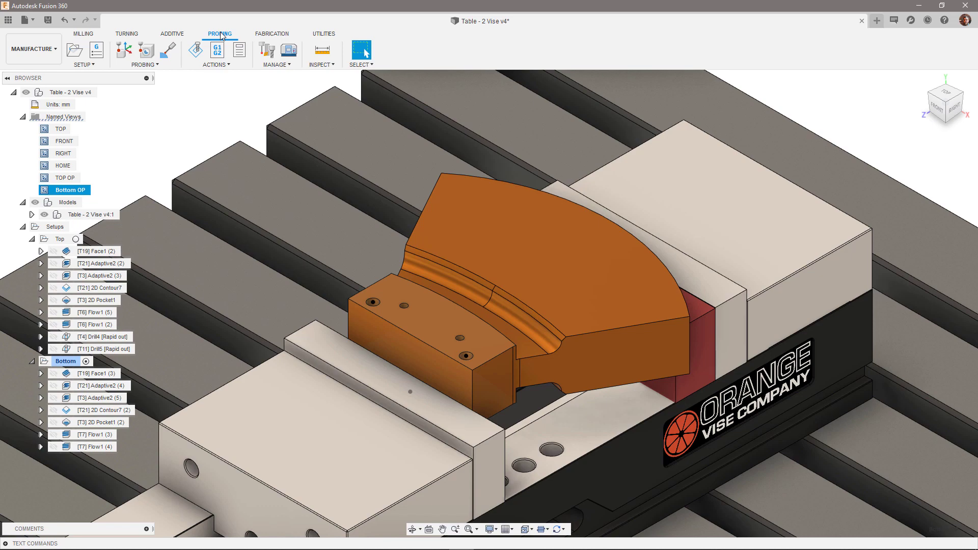
pyautogui.click(147, 51)
pyautogui.click(914, 184)
pyautogui.click(244, 250)
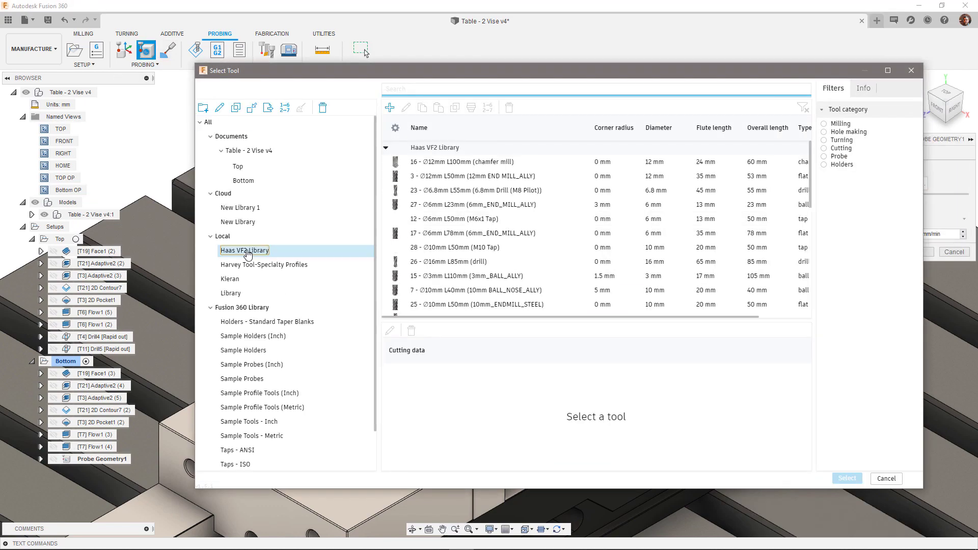
pyautogui.scroll(-2, 479, 250)
pyautogui.click(479, 251)
pyautogui.click(847, 478)
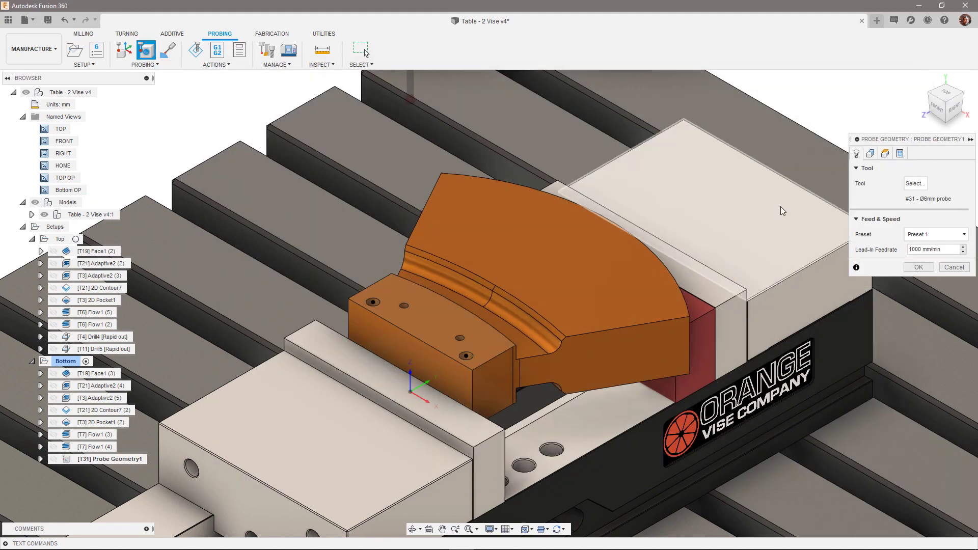
# Probe both dowel holes with 1 mm approach and ±0.25 position and size tolerances.
pyautogui.click(870, 154)
pyautogui.click(477, 362)
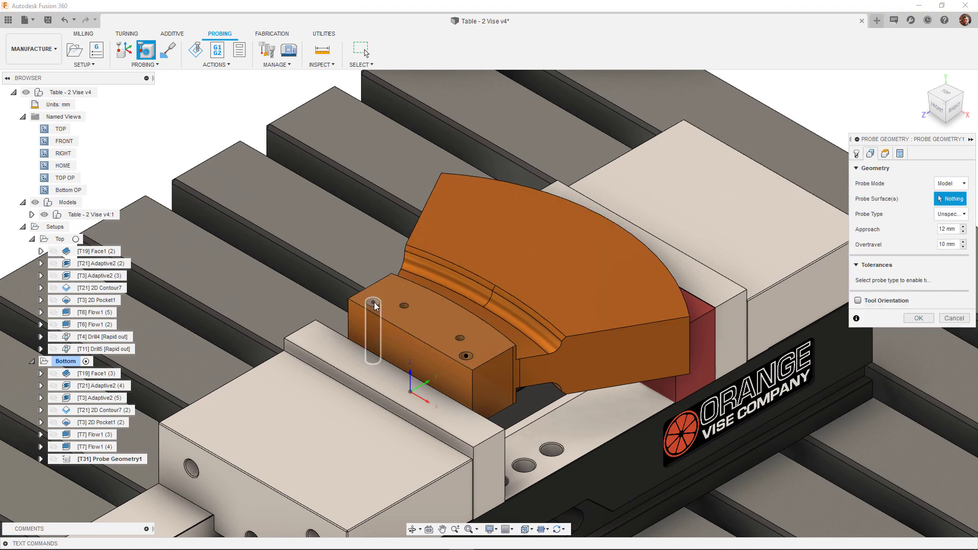
pyautogui.click(465, 356)
pyautogui.doubleClick(922, 290)
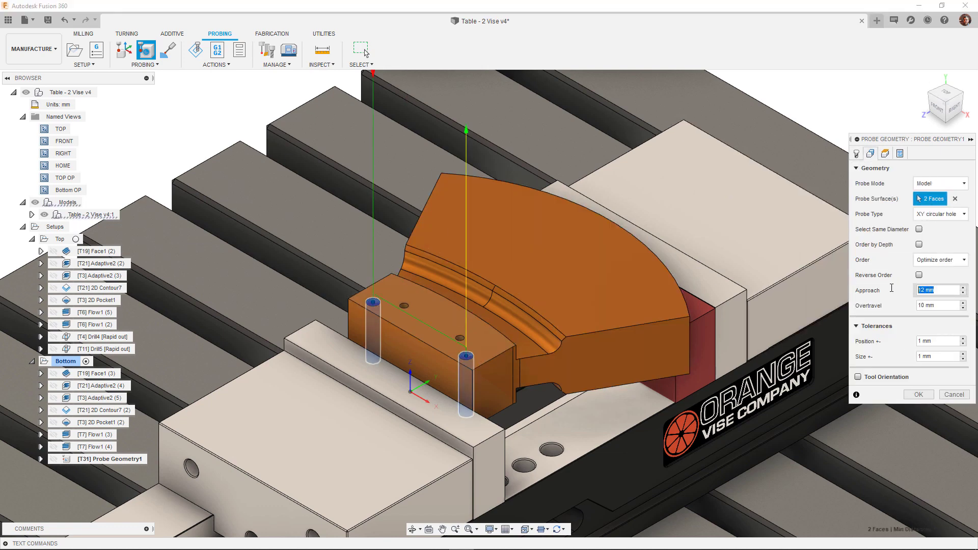
pyautogui.write('1')
pyautogui.doubleClick(940, 340)
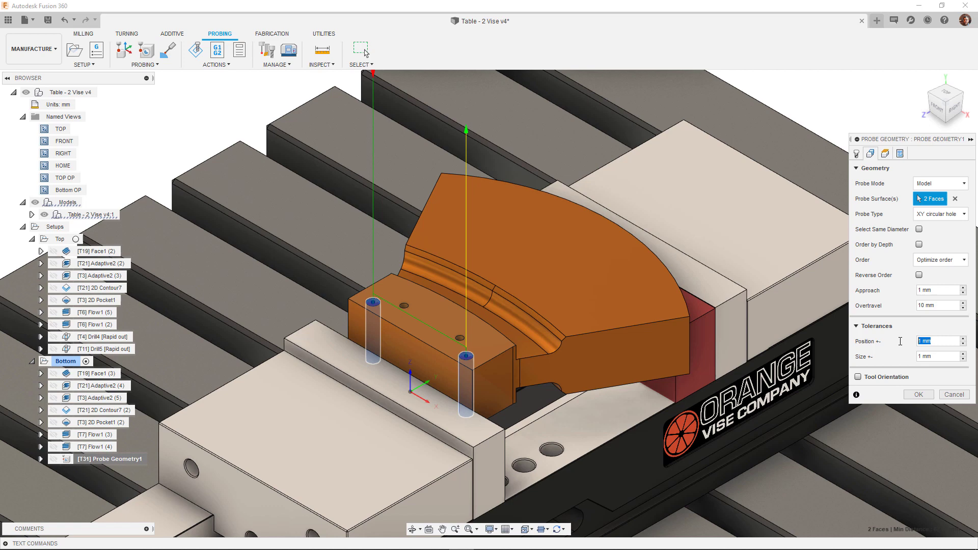
pyautogui.write('0.25')
pyautogui.press('Tab')
pyautogui.write('0.25')
# Set probe actions to Out of Position and Print Results, then create the operation.
pyautogui.click(899, 153)
pyautogui.click(865, 168)
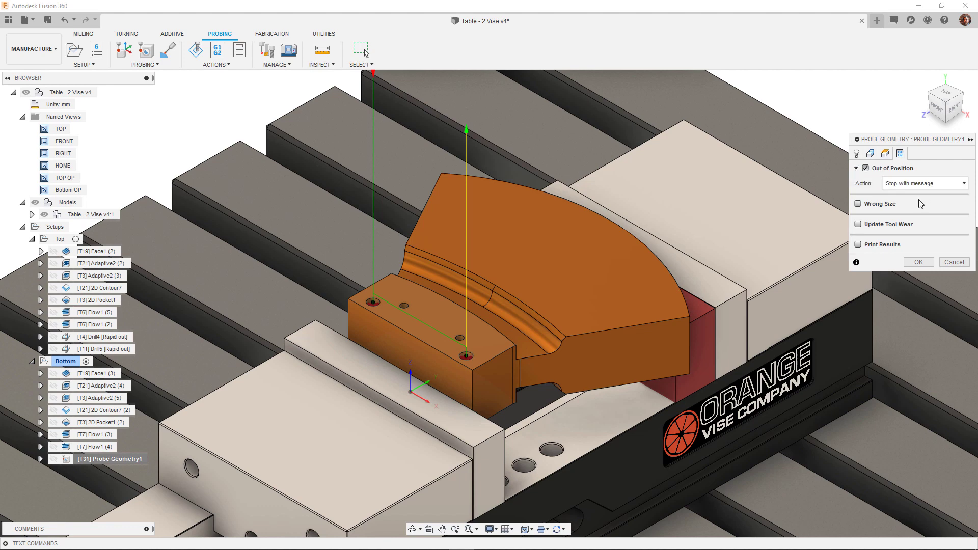
pyautogui.click(858, 244)
pyautogui.click(924, 279)
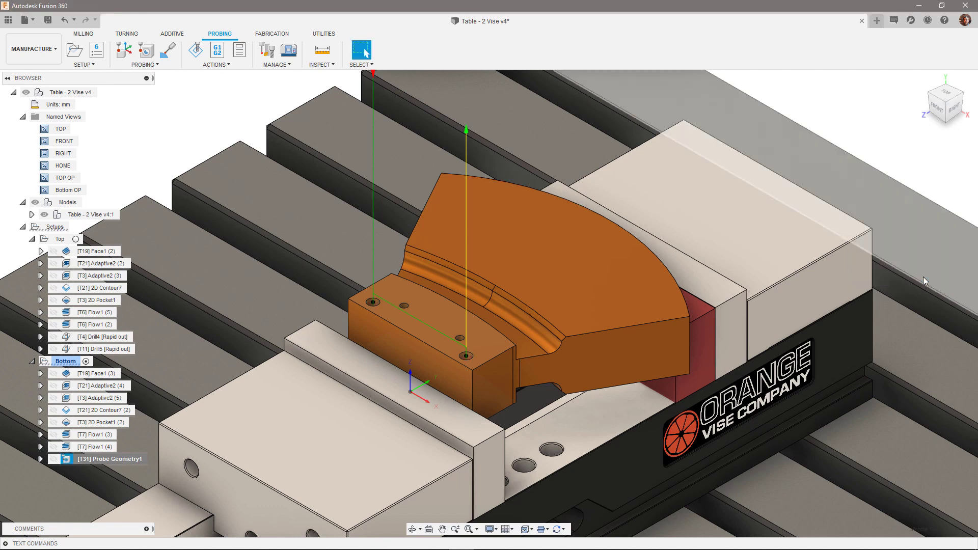
# Move Probe Geometry1 to the start of the Bottom setup and open the channel's notification preferences.
pyautogui.moveTo(109, 458); pyautogui.dragTo(95, 367)
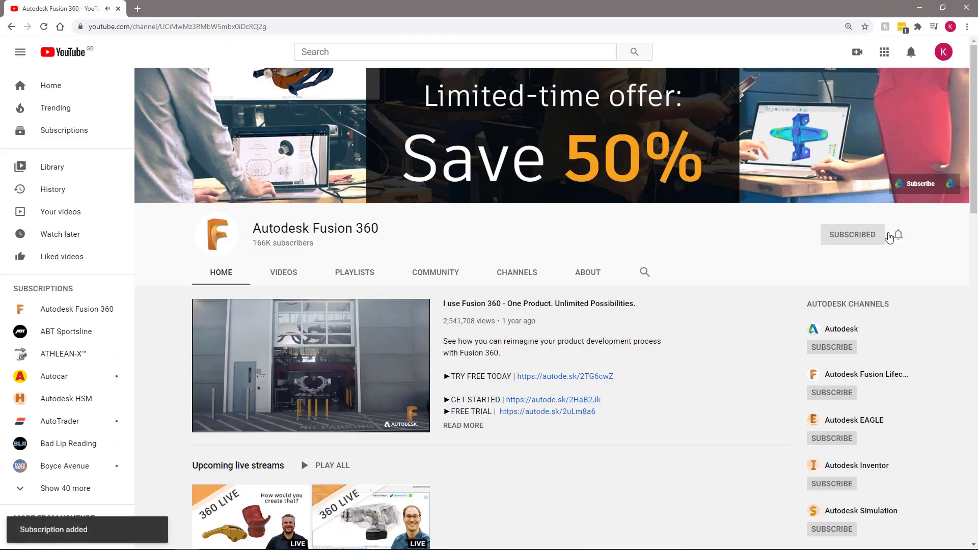
pyautogui.click(898, 236)
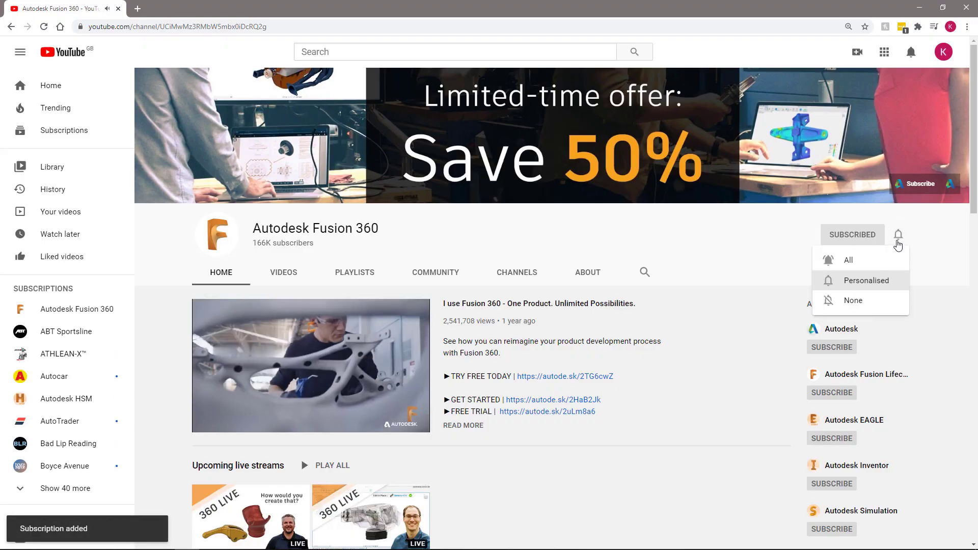